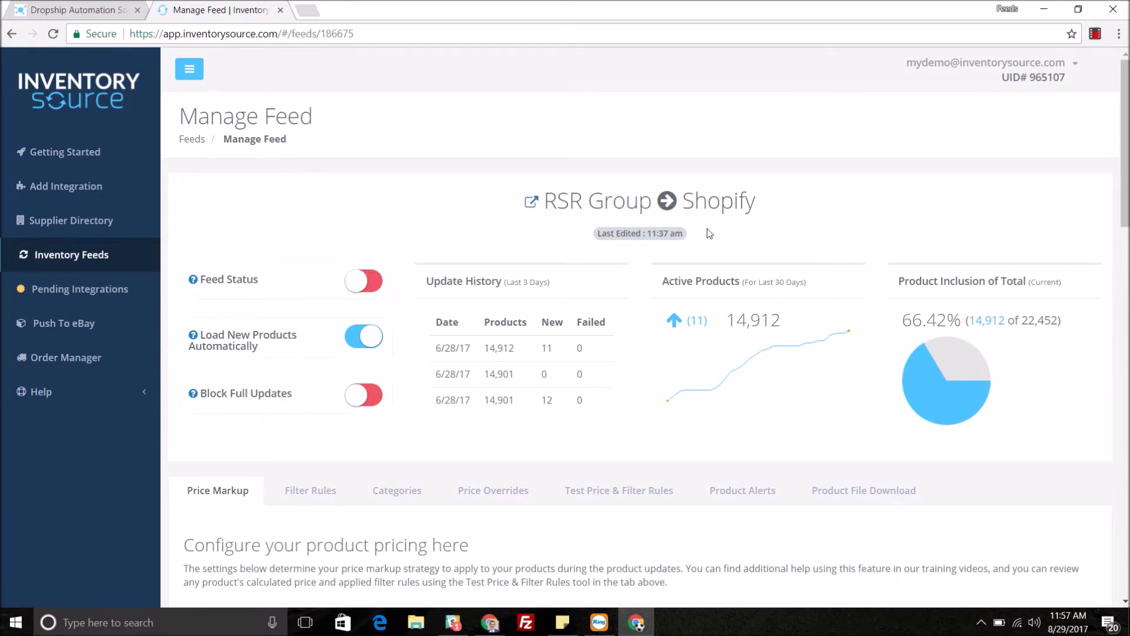
Scroll down to the Tiered Dollar Markup On Wholesale tiers of $15, $30 and $40
scroll(352, 237, down, 3)
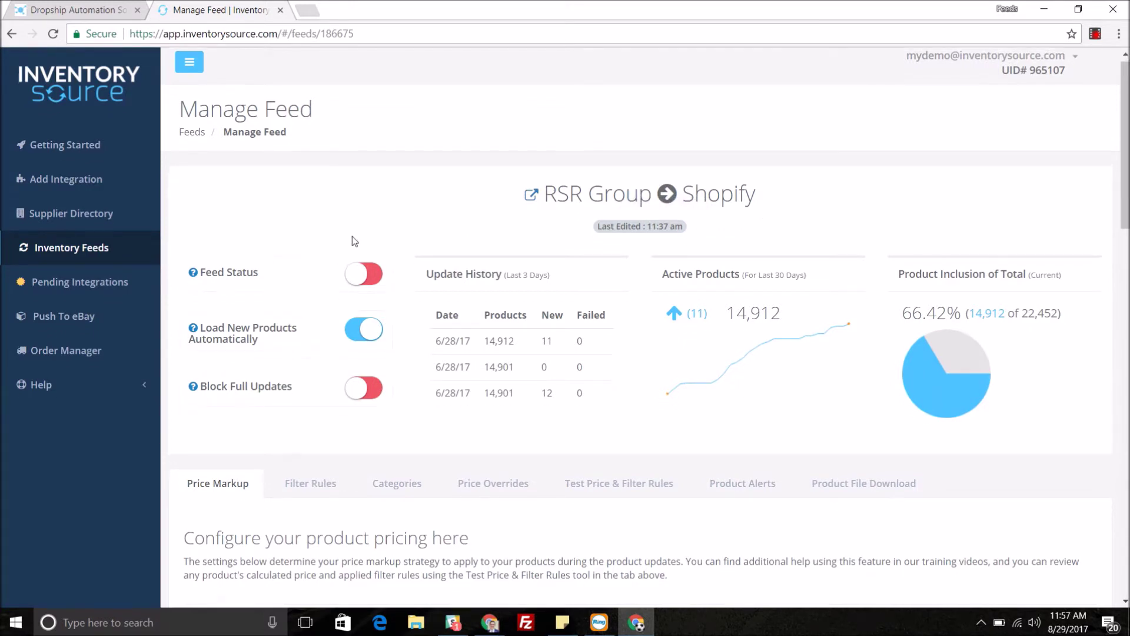
scroll(355, 242, down, 1)
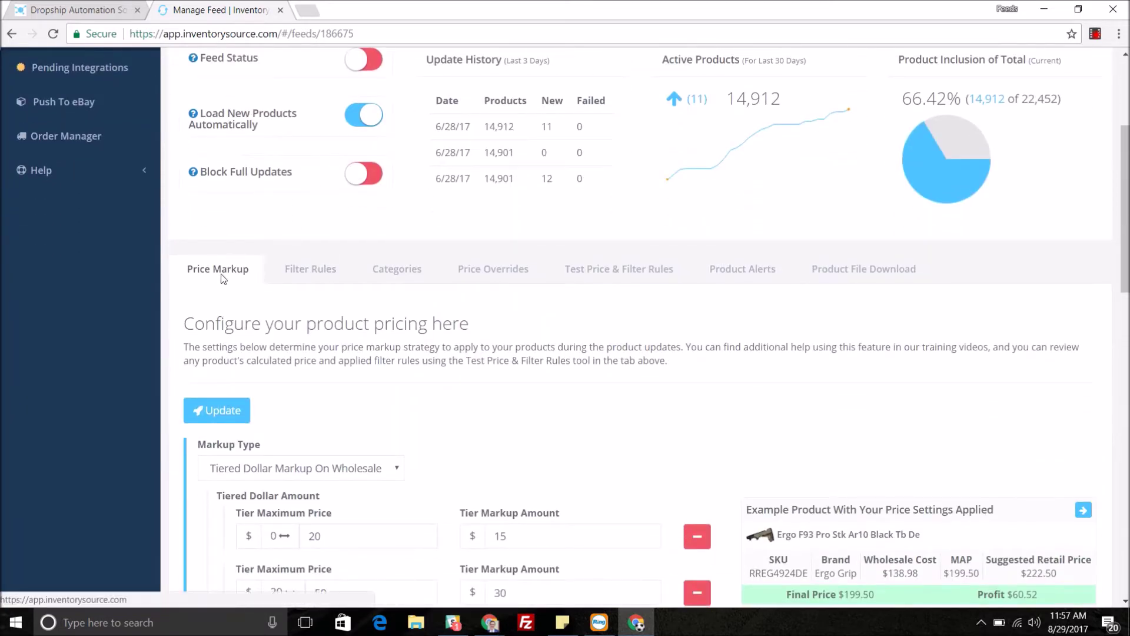
scroll(235, 294, down, 2)
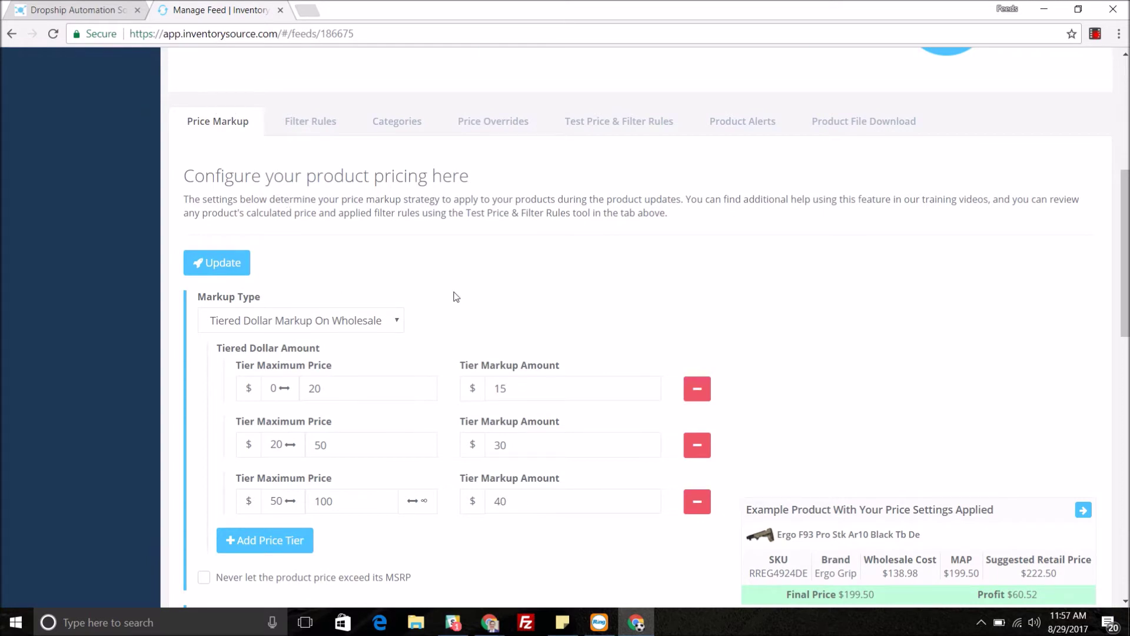
scroll(456, 297, down, 1)
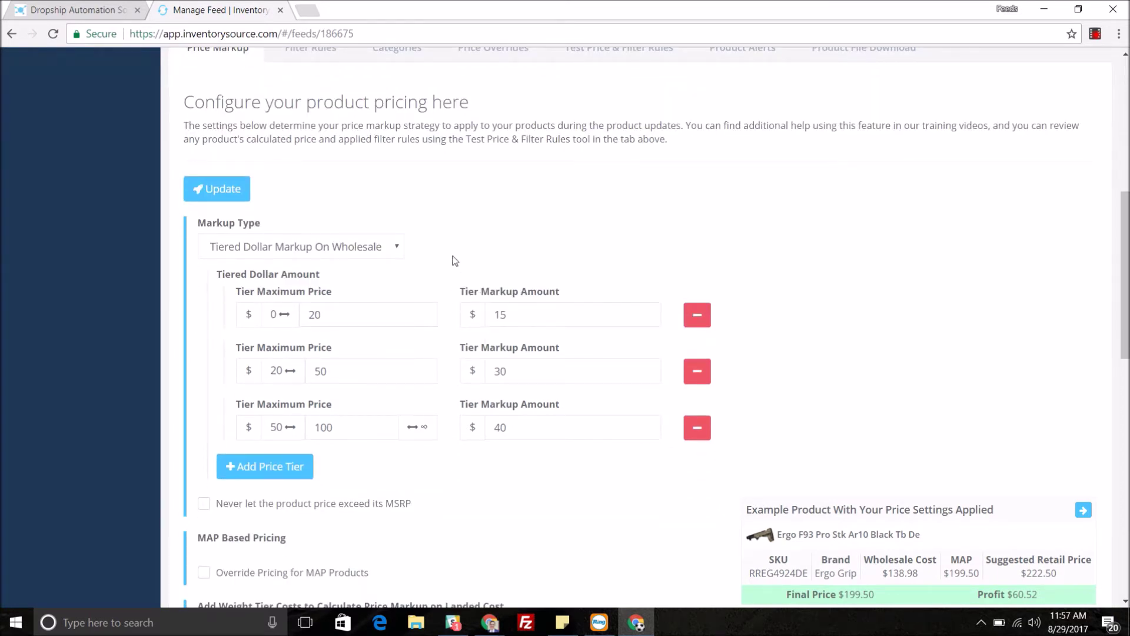
click(399, 254)
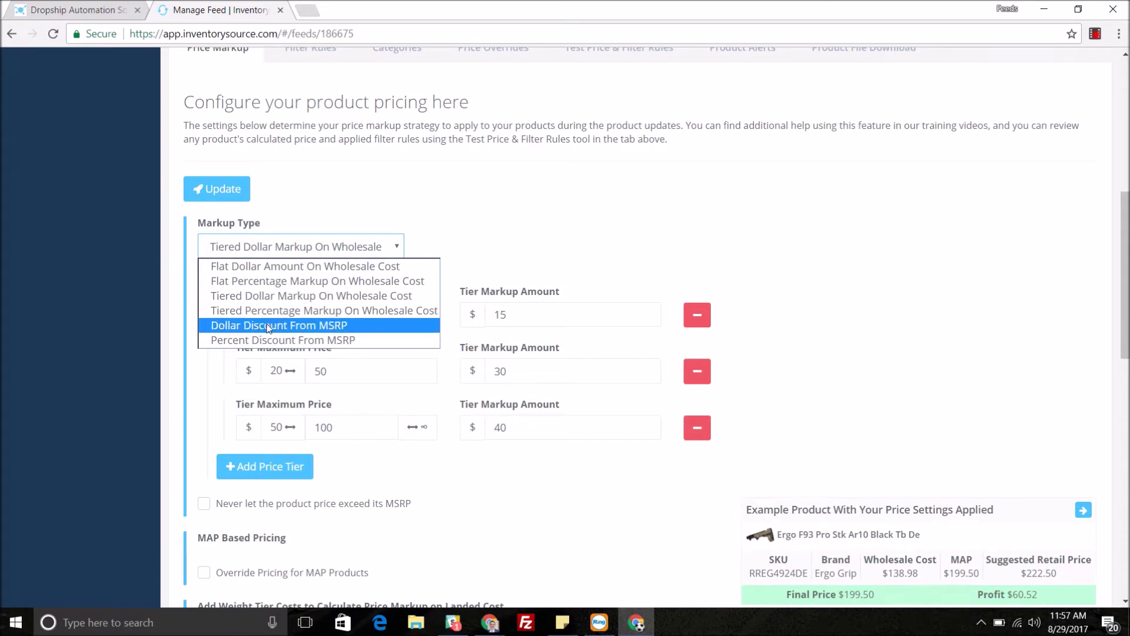
click(341, 300)
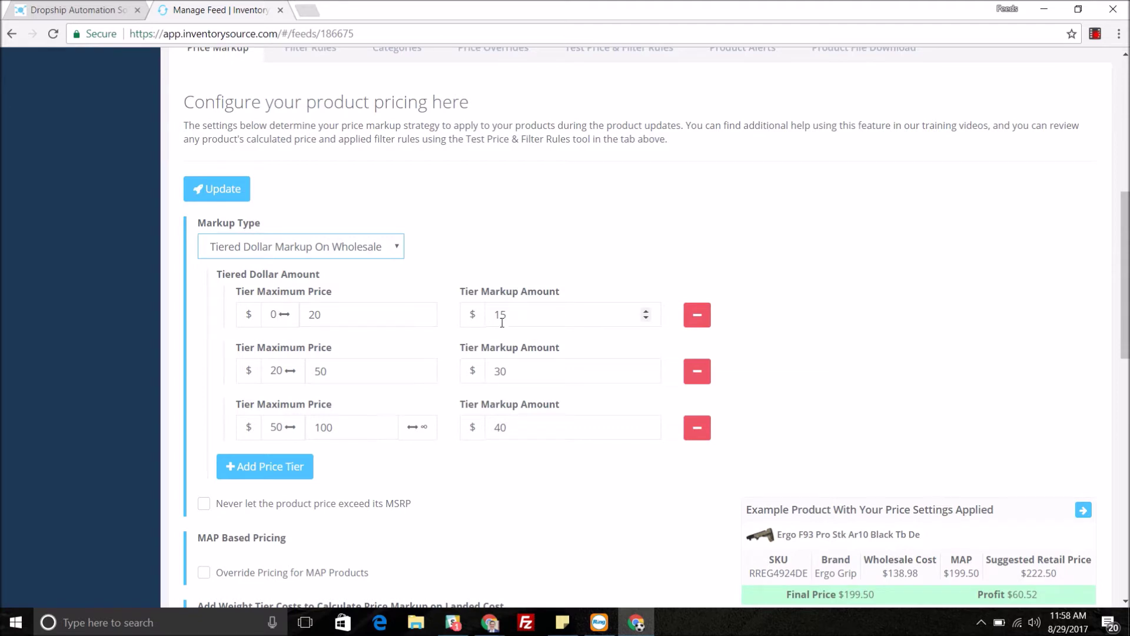
Add a fourth price tier with a $200 maximum price and a $75 markup
click(285, 469)
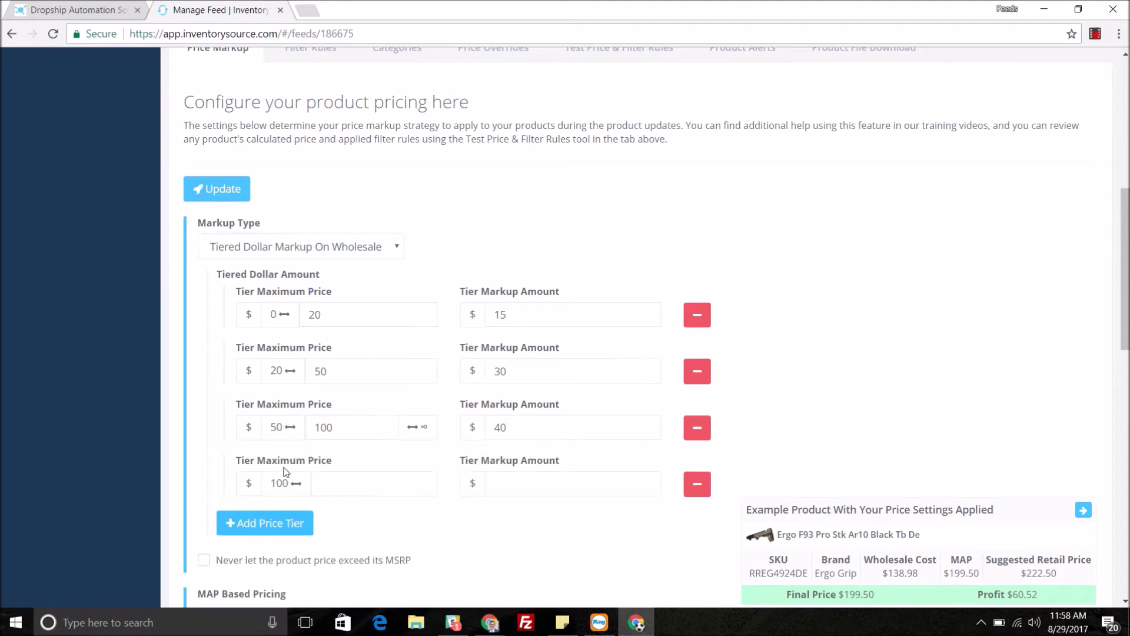
click(346, 490)
text(200)
click(534, 484)
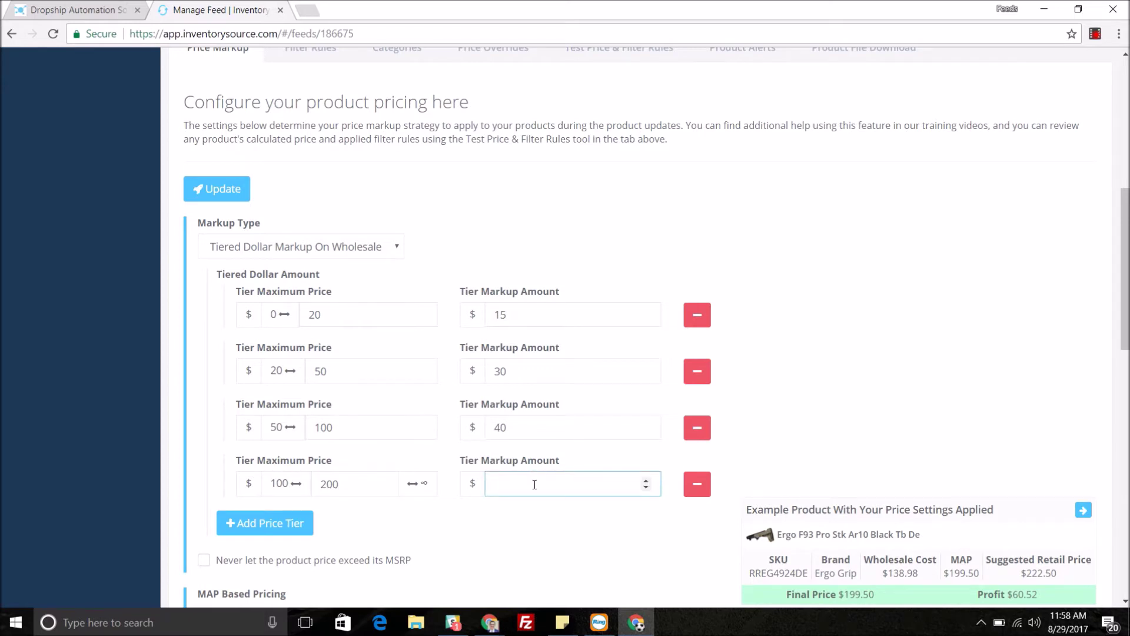
text(75)
click(545, 551)
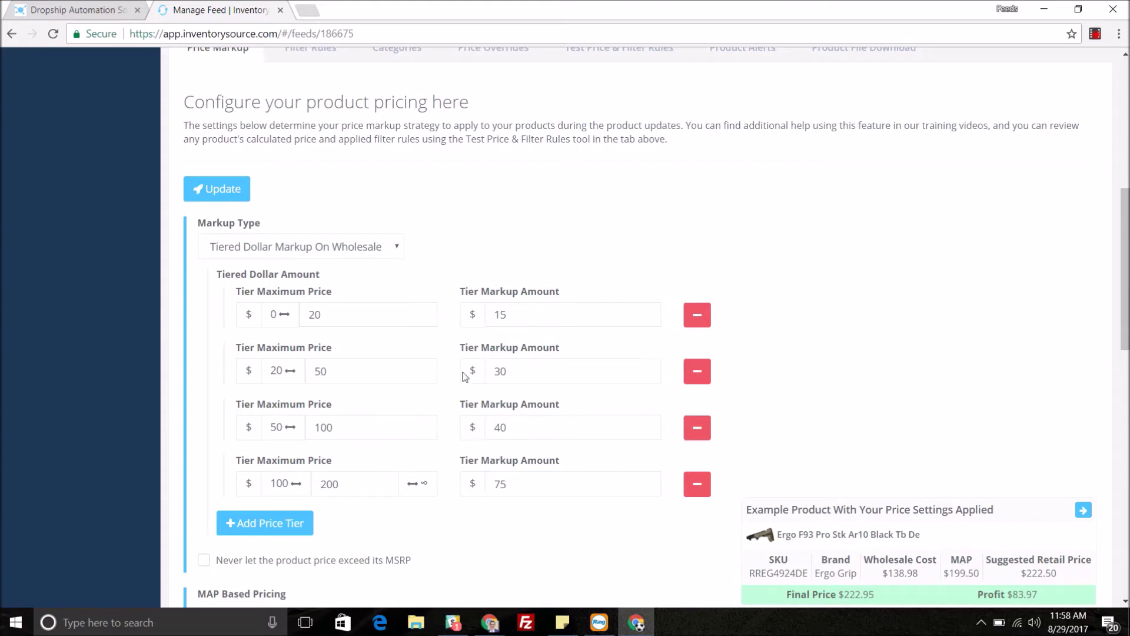
Add a second landed-cost weight tier up to 5 lb with a $12 markup
scroll(451, 387, down, 5)
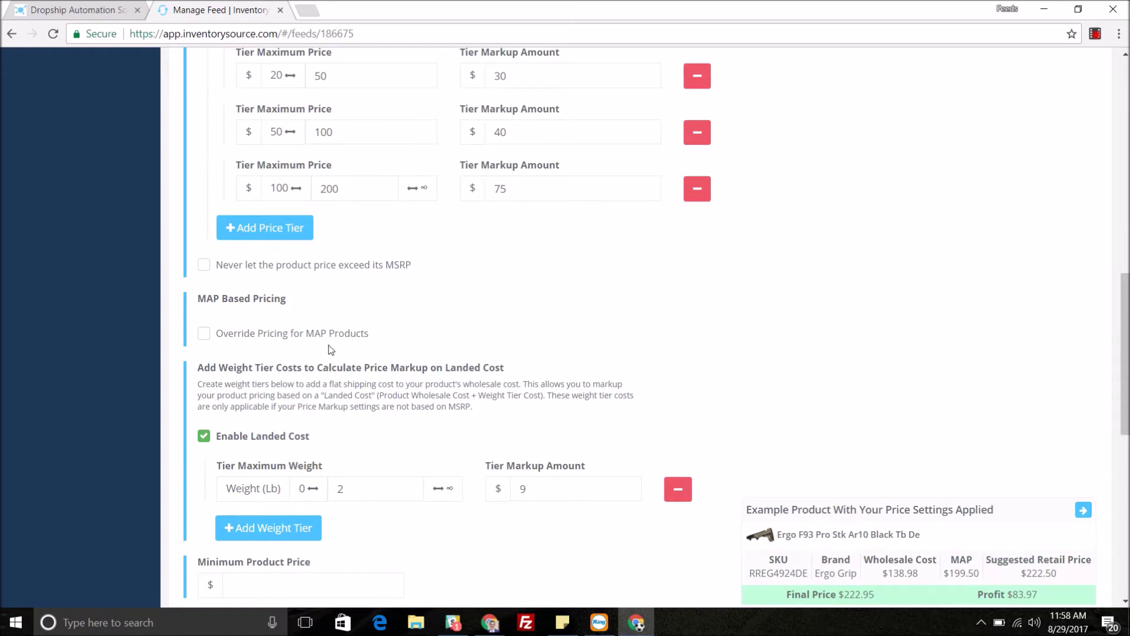
scroll(368, 330, down, 3)
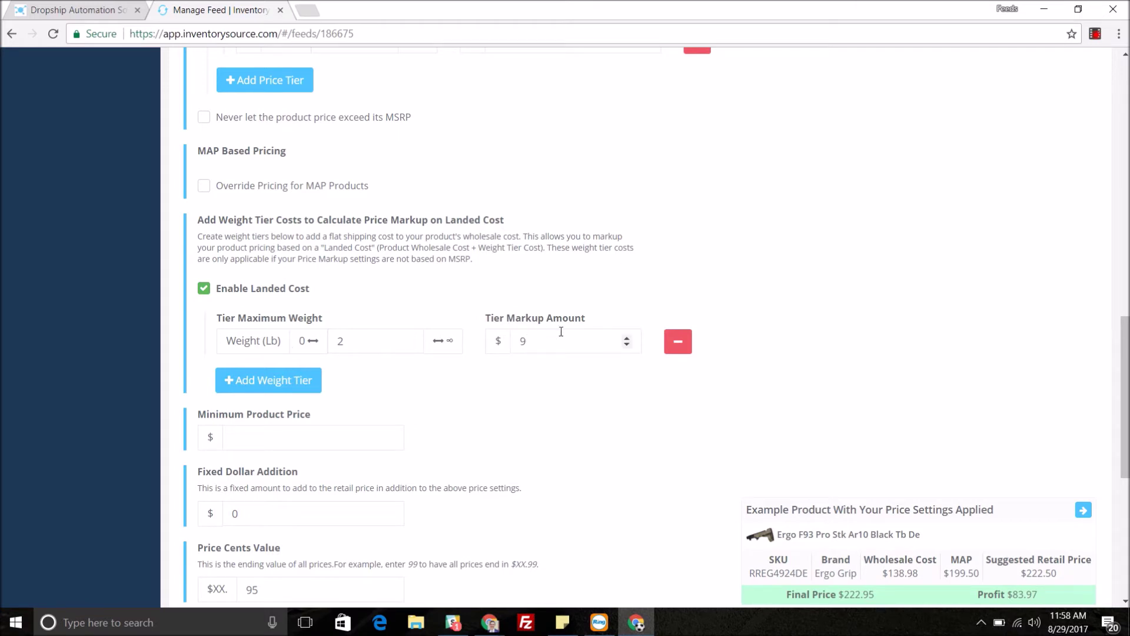
click(309, 386)
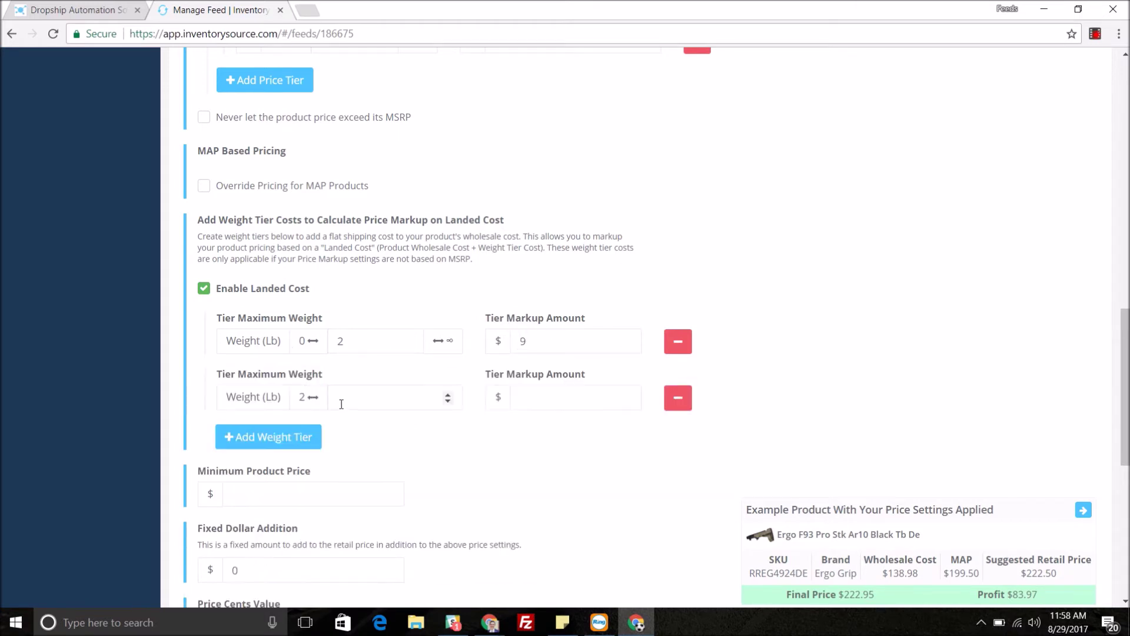
click(341, 404)
text(5)
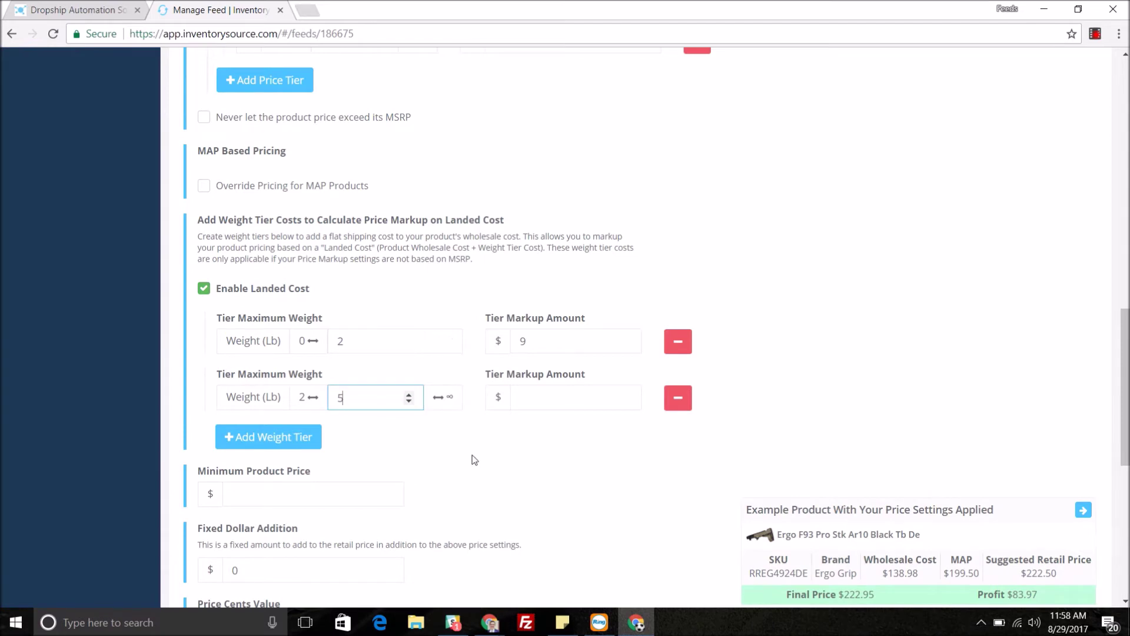
click(532, 397)
click(450, 479)
scroll(463, 383, down, 3)
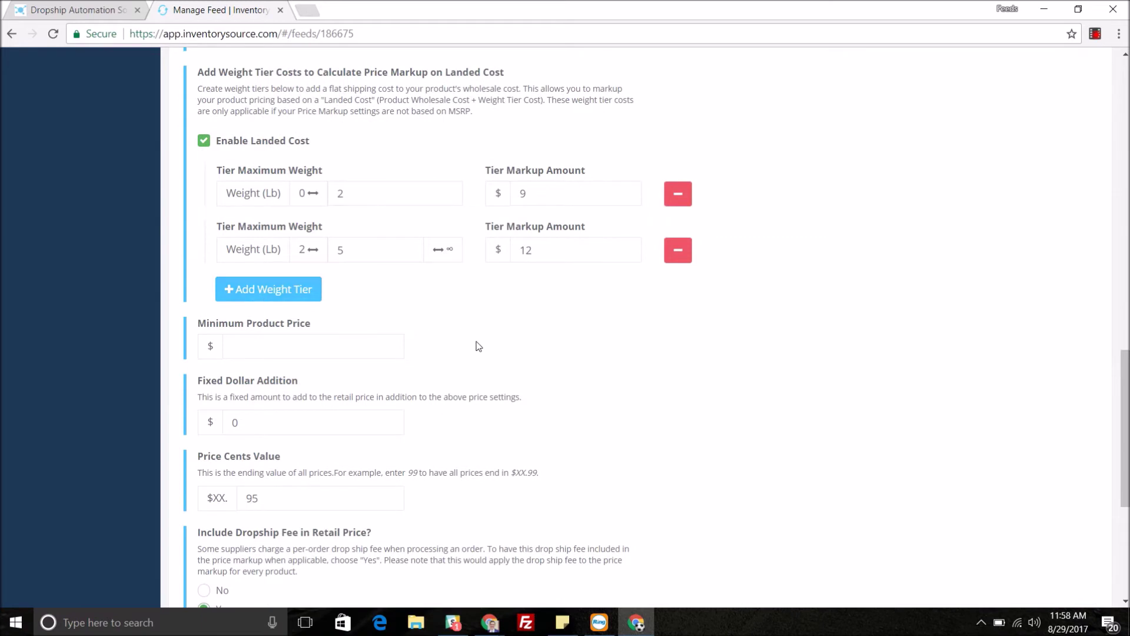
scroll(475, 346, down, 1)
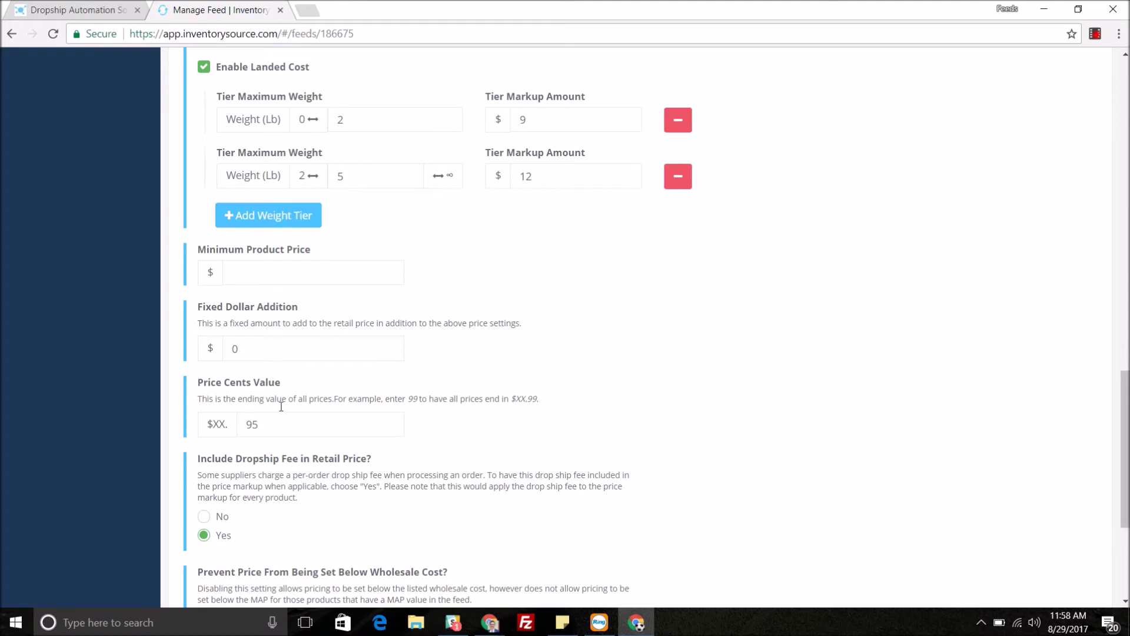
Change the price cents value from 95 to 99, include the dropship fee, and block below-wholesale prices
click(282, 431)
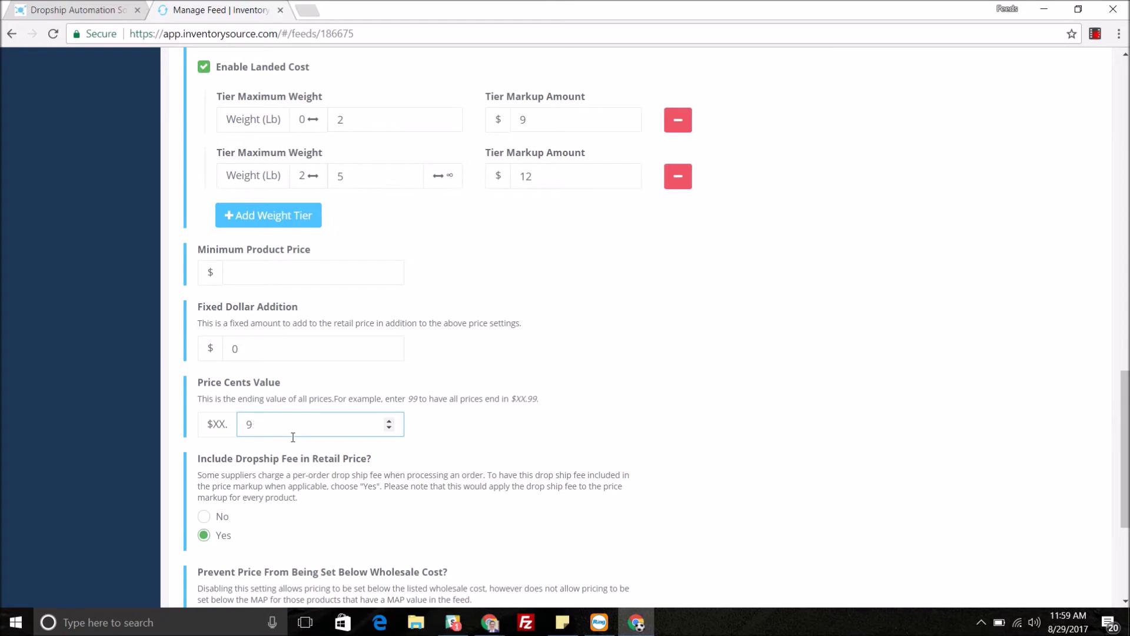
click(462, 440)
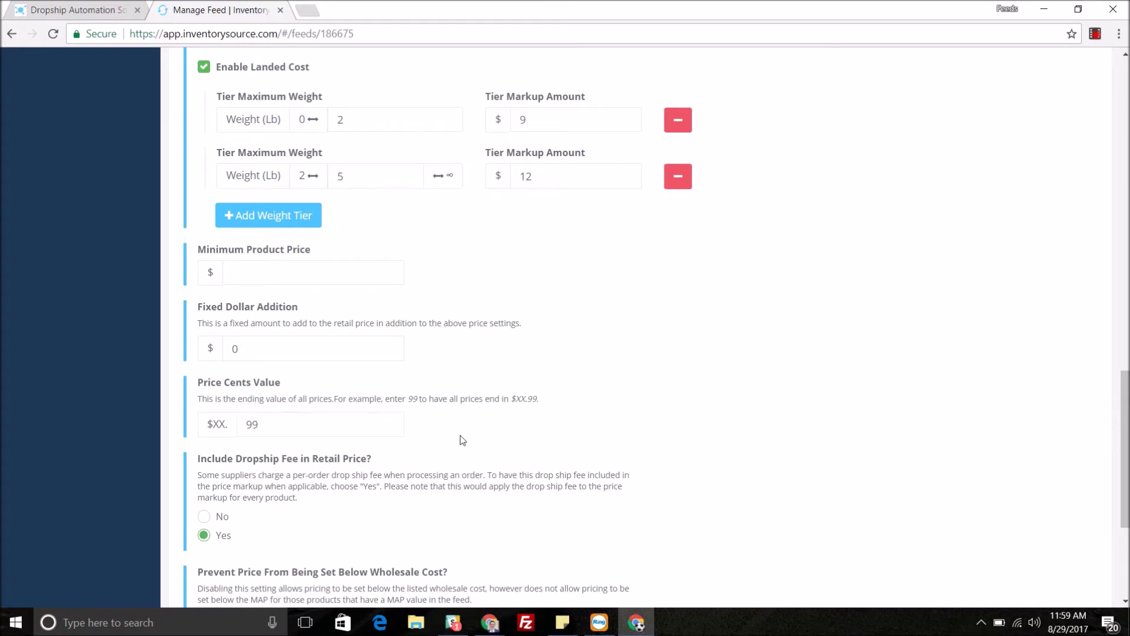
scroll(504, 399, down, 1)
scroll(497, 399, down, 1)
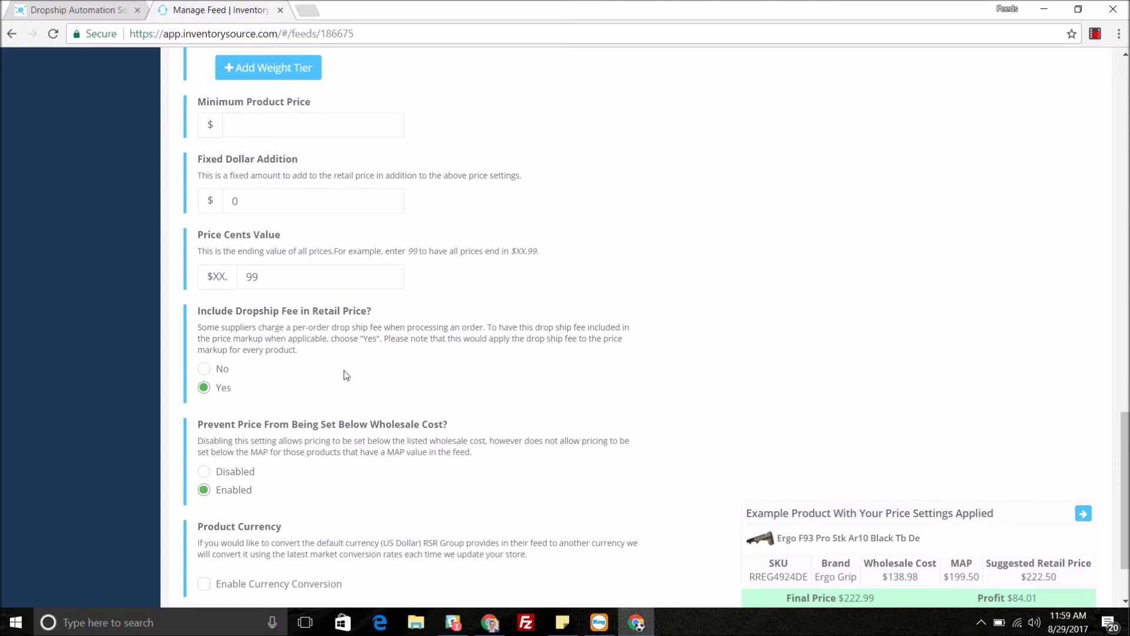
scroll(344, 370, down, 1)
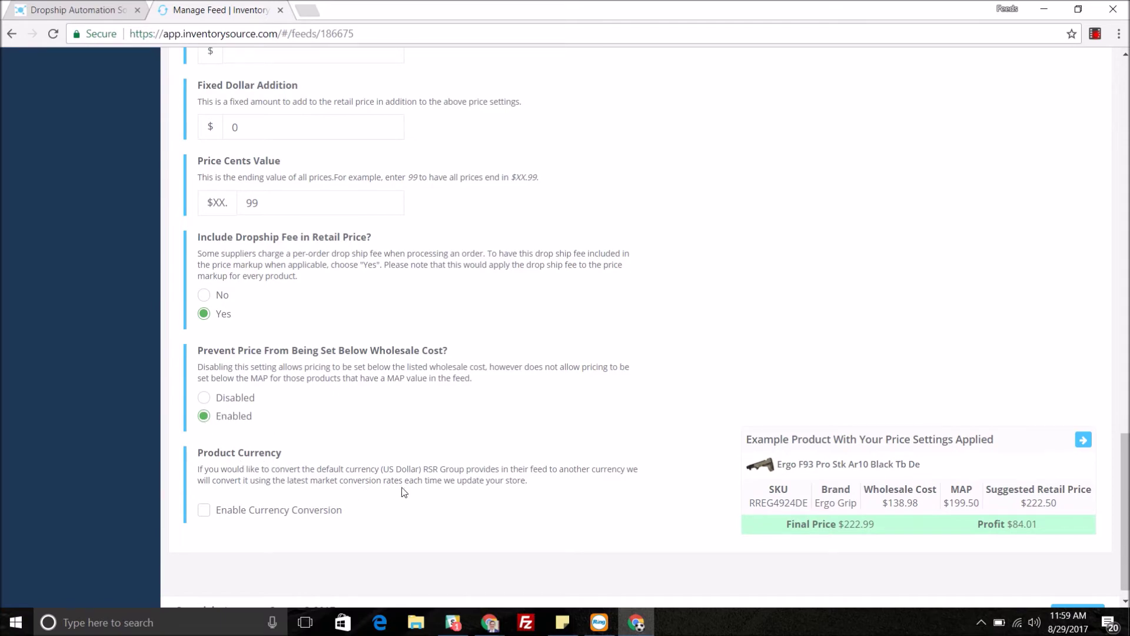
scroll(551, 480, up, 12)
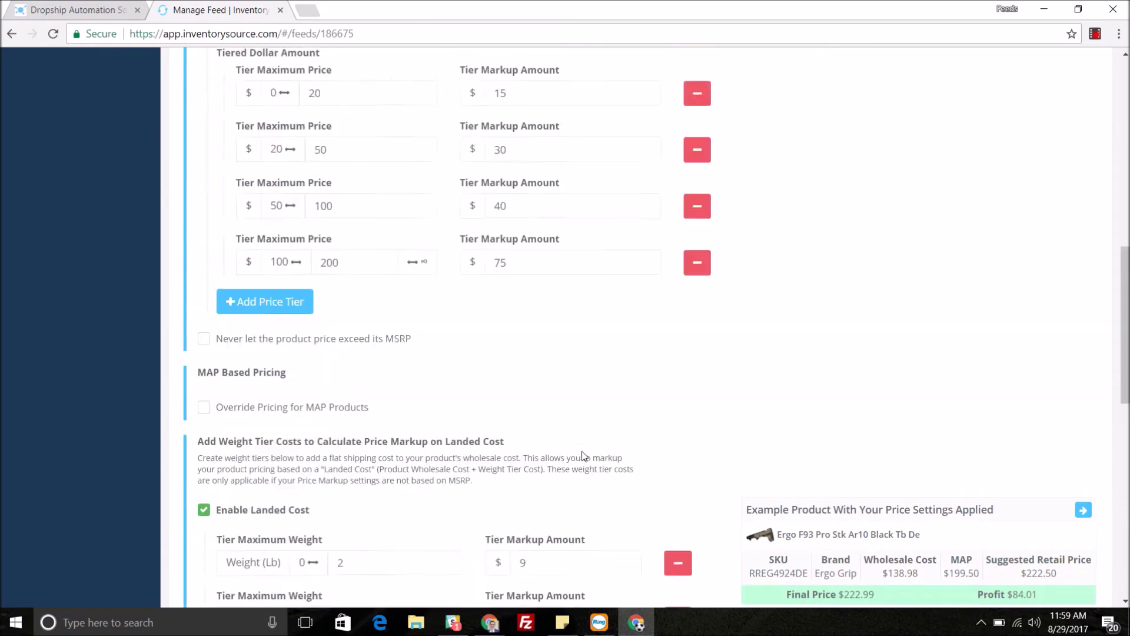
Cycle the example products until the Vltor Keymod rail kit previews at $108.99
scroll(654, 329, up, 3)
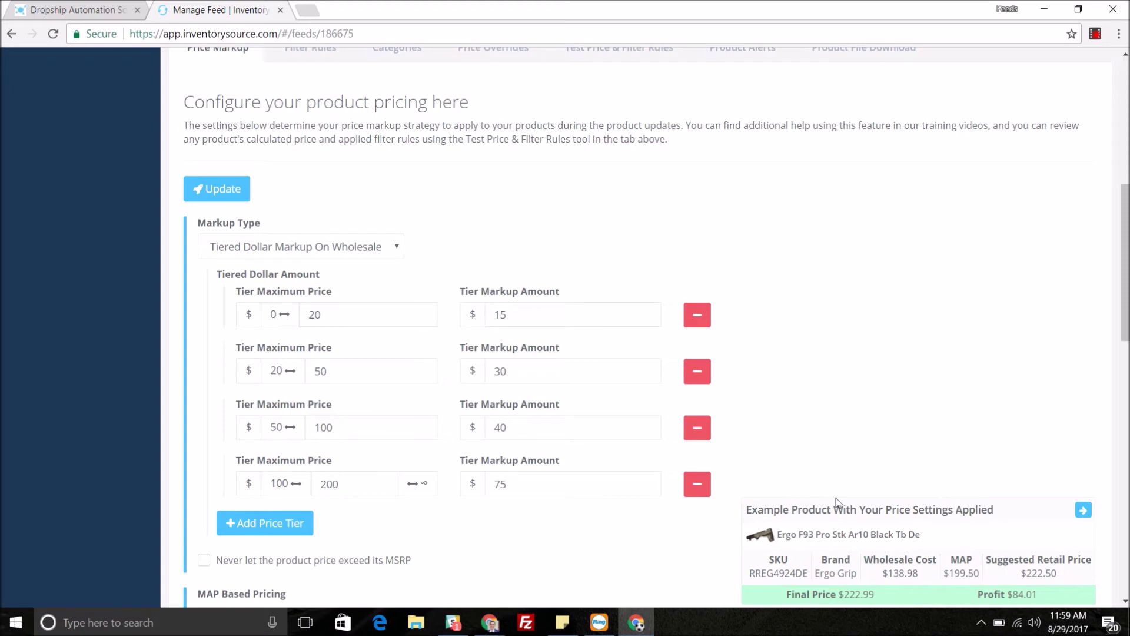
click(1082, 509)
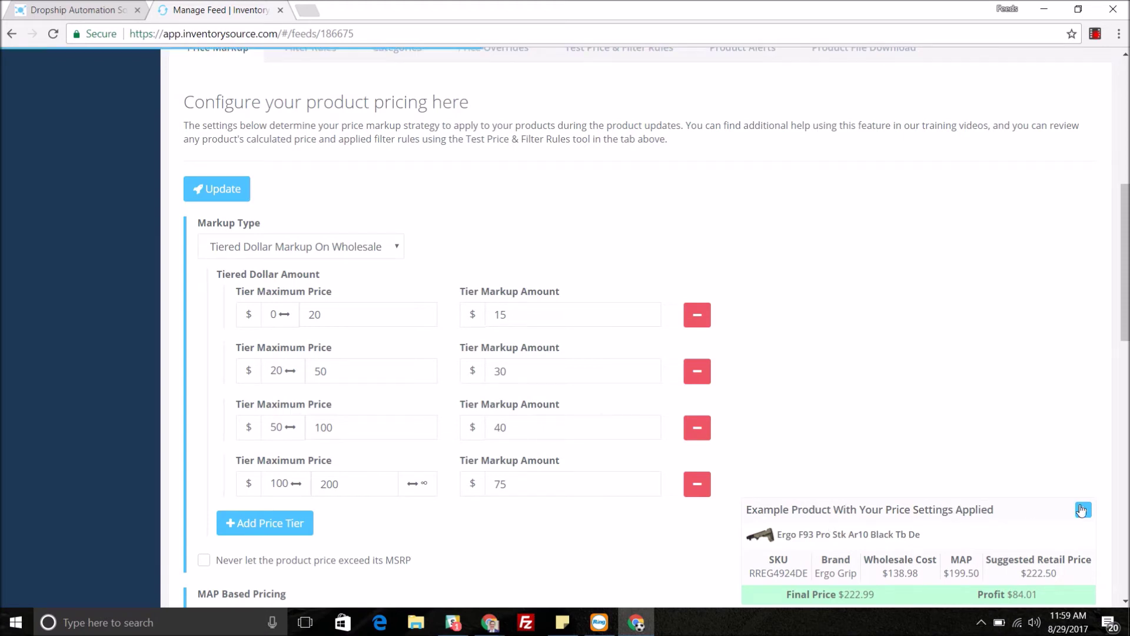
click(1084, 512)
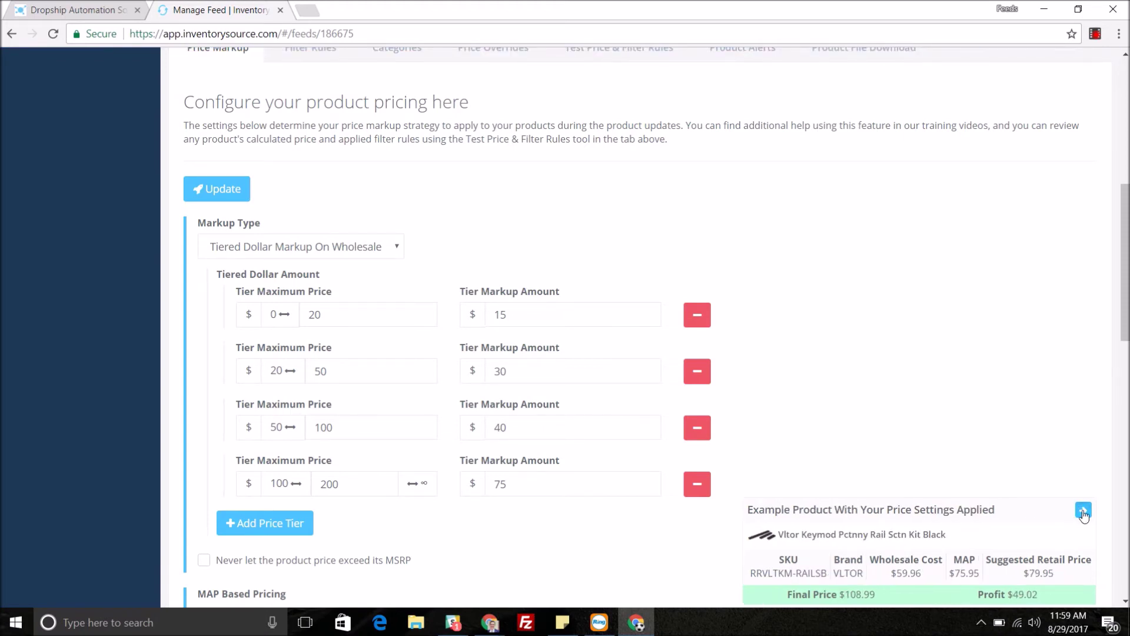
click(1083, 511)
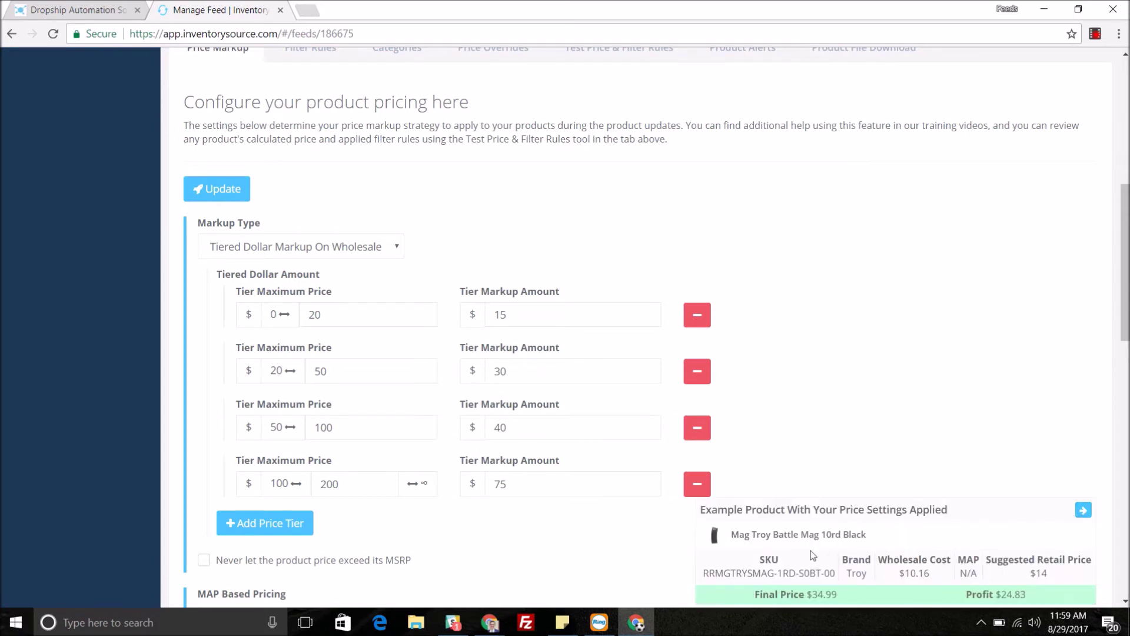
click(1083, 511)
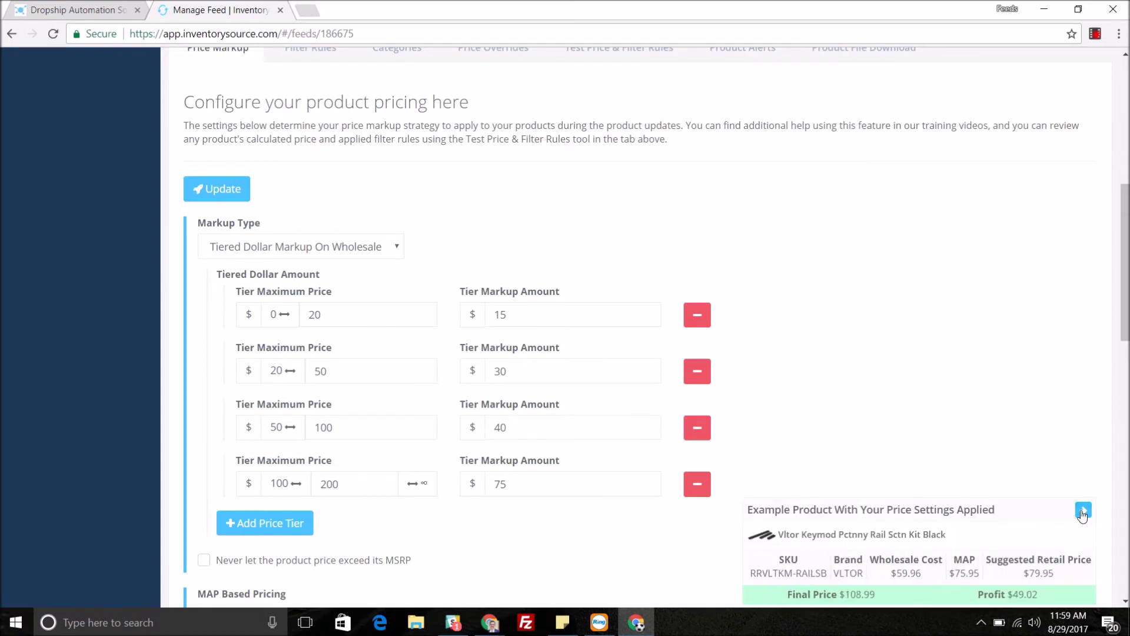
scroll(717, 447, up, 5)
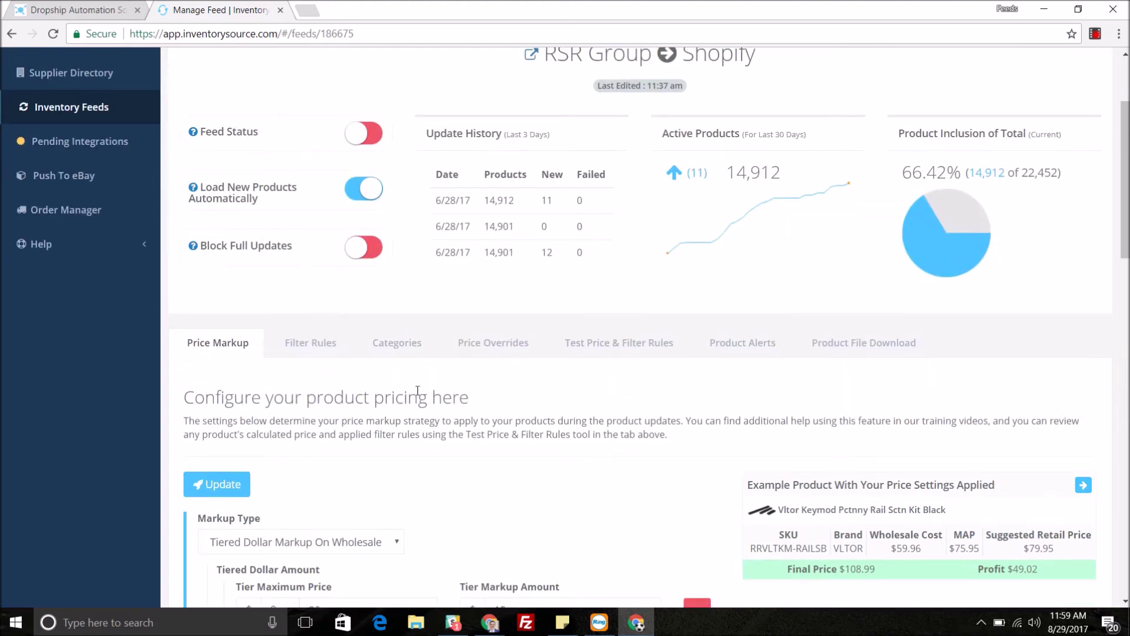
Check the Airguns category's custom markup options, leaving it set to None
click(387, 349)
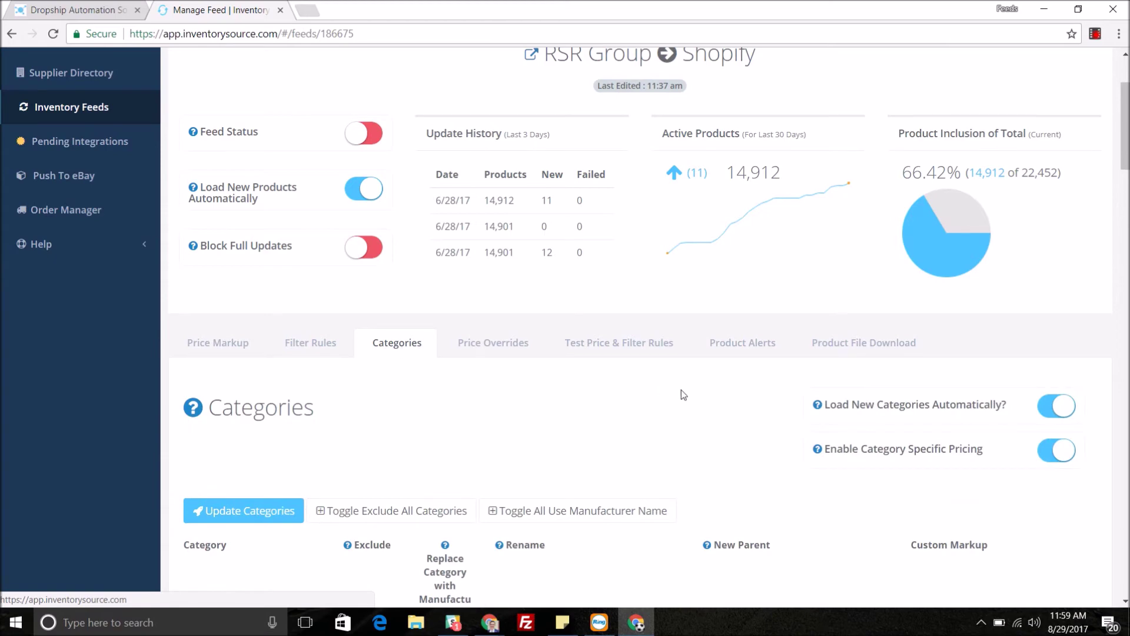
scroll(681, 388, down, 4)
scroll(683, 390, down, 1)
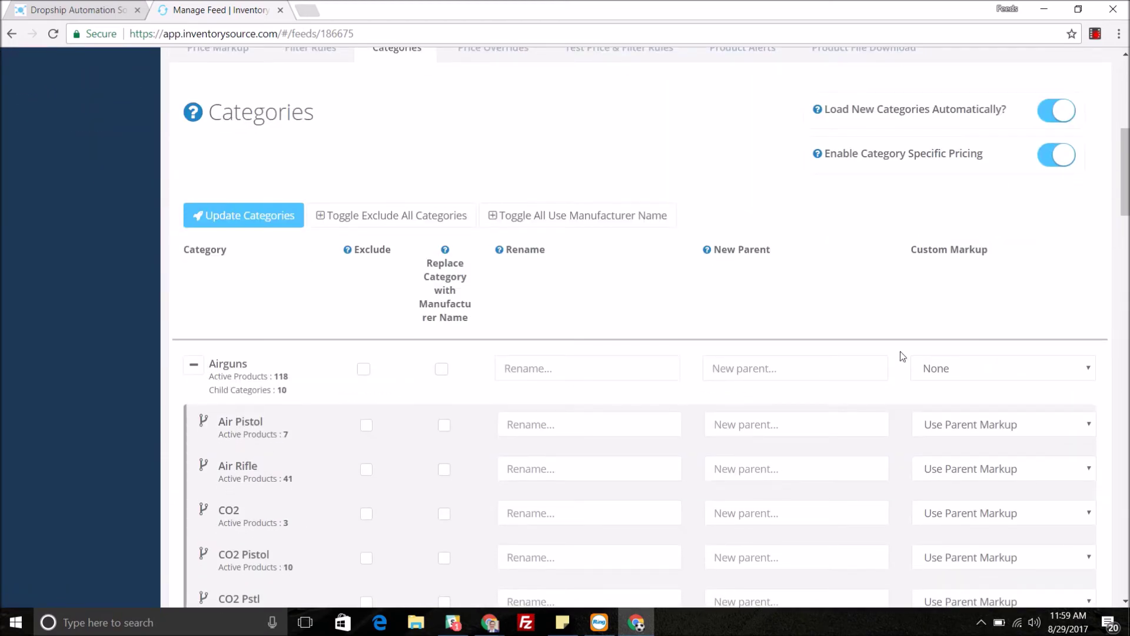
click(1065, 372)
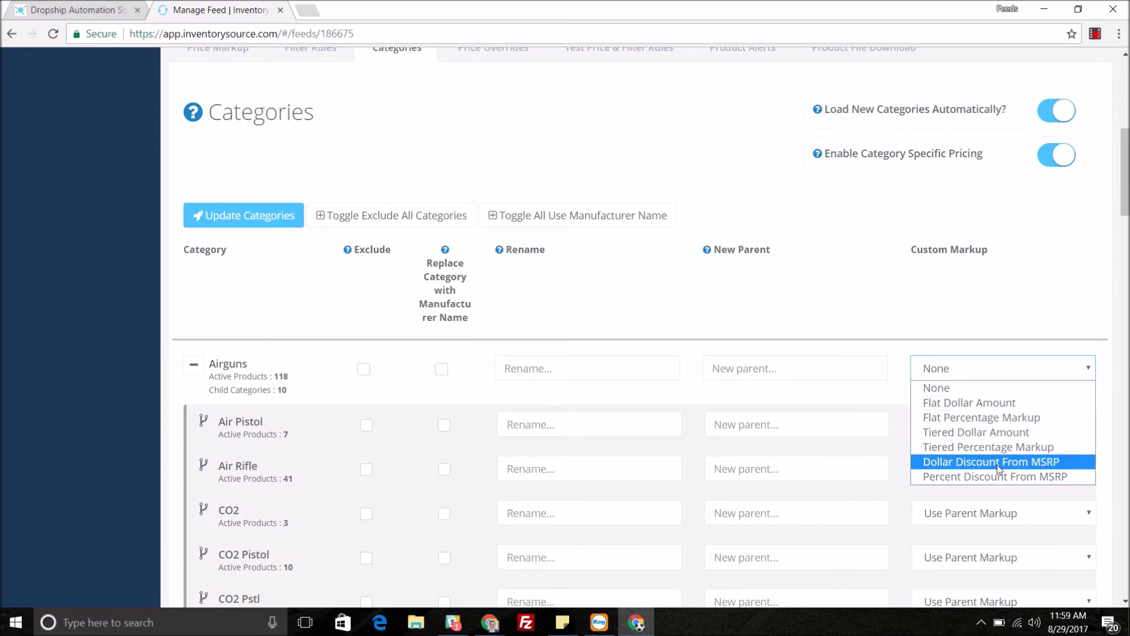
click(936, 323)
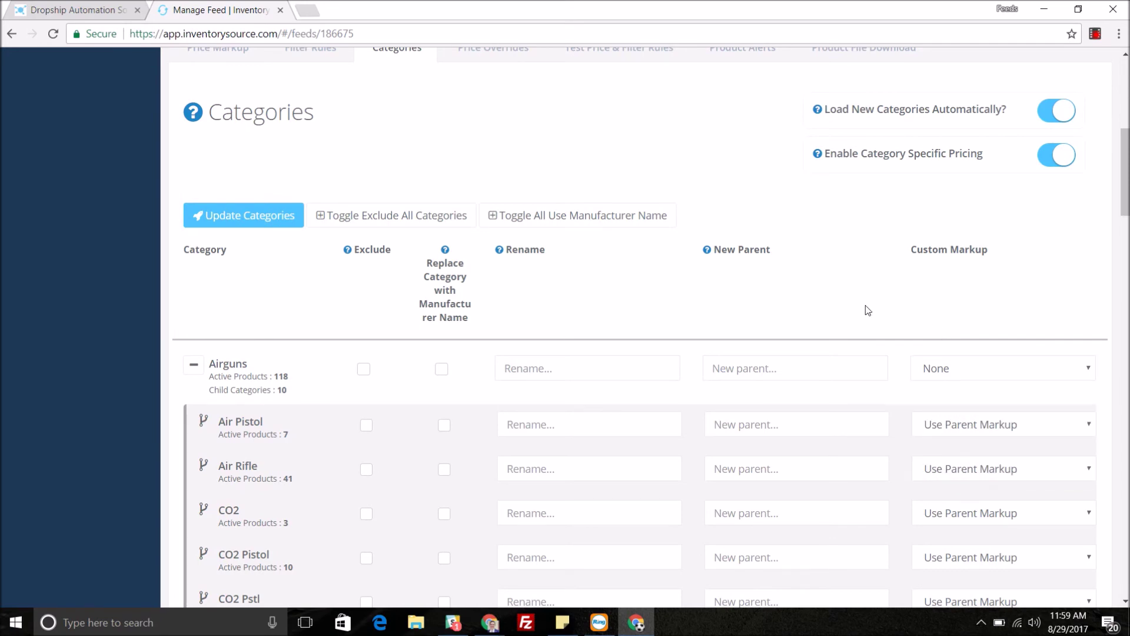
scroll(694, 333, up, 4)
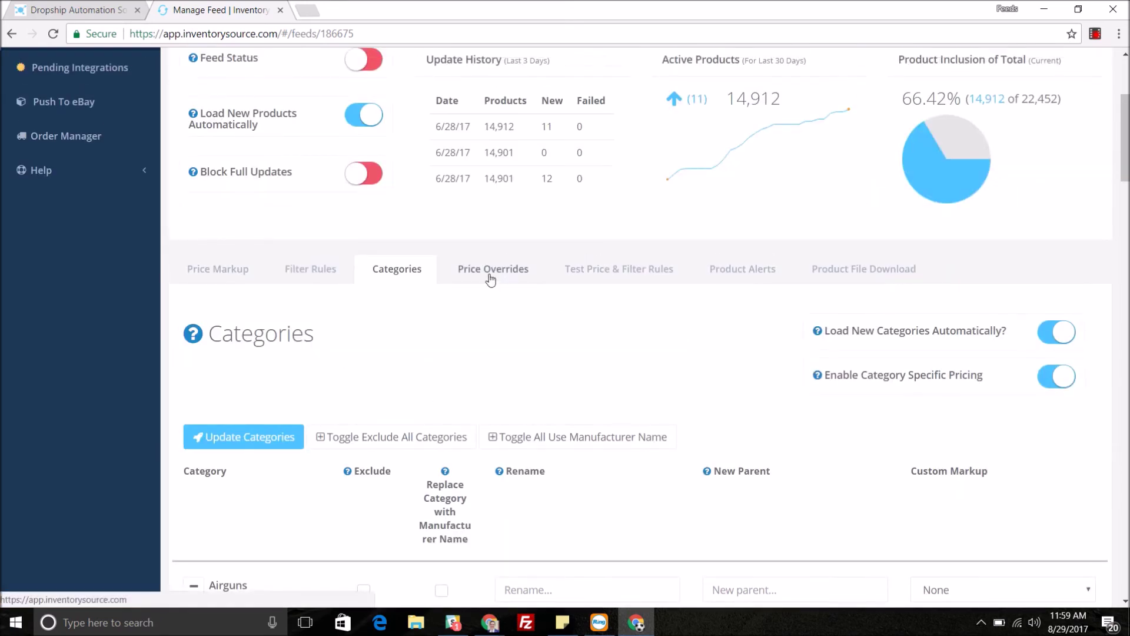
click(491, 277)
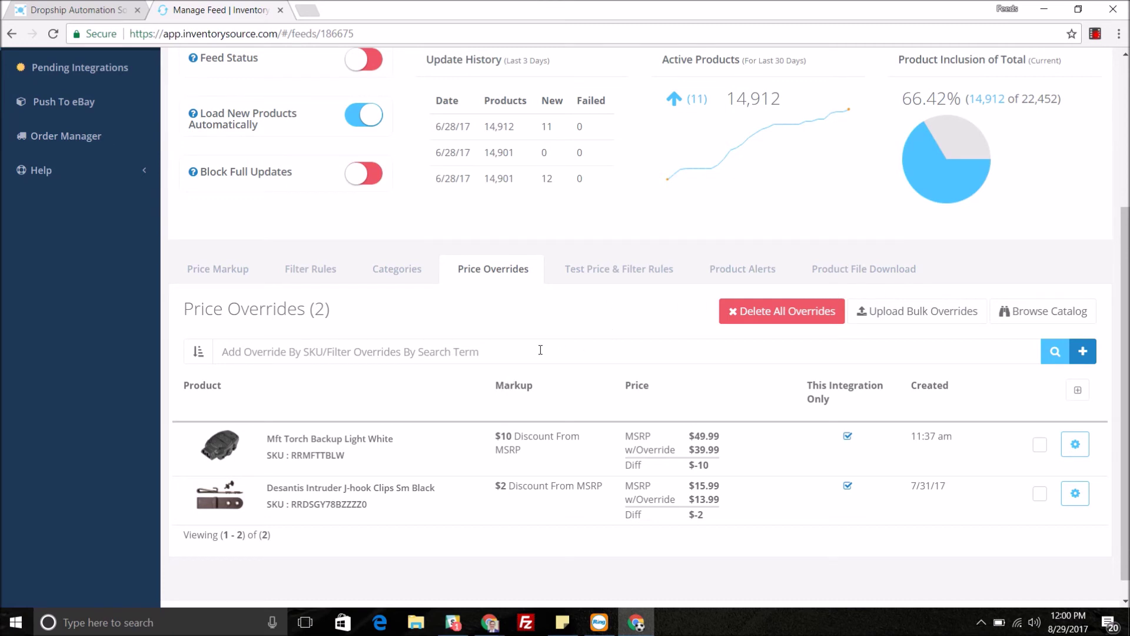
Move from the $10 and $2 MSRP overrides to the Test Price & Filter Rules page
click(599, 276)
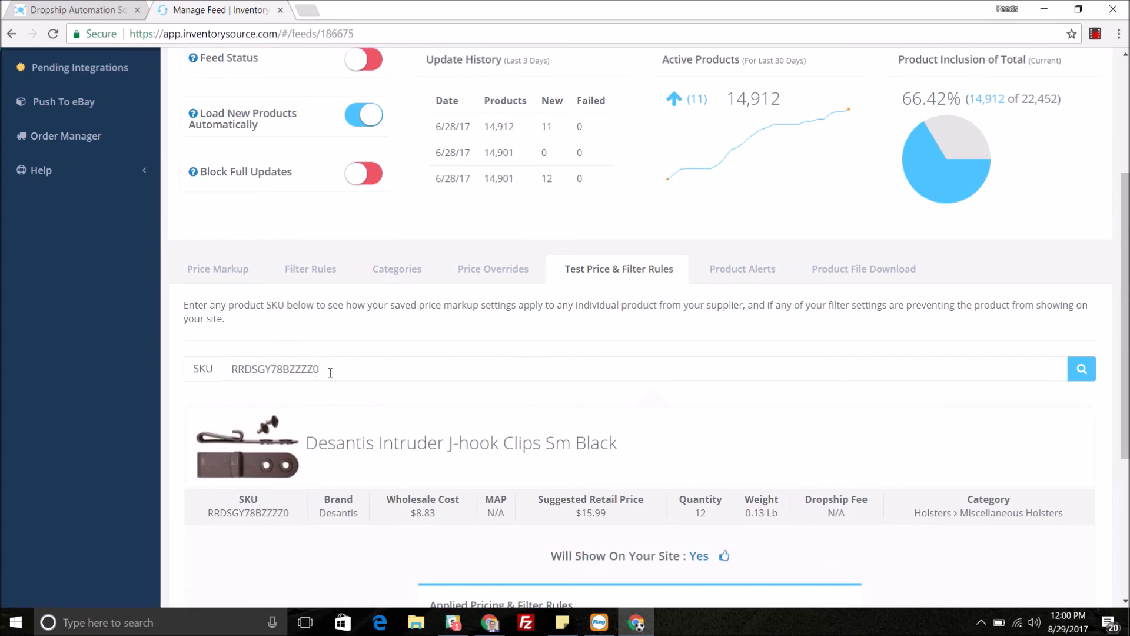
Review the J-hook clips test result: $2 override, 95-cent rounding, $13.95 final price
scroll(340, 367, down, 3)
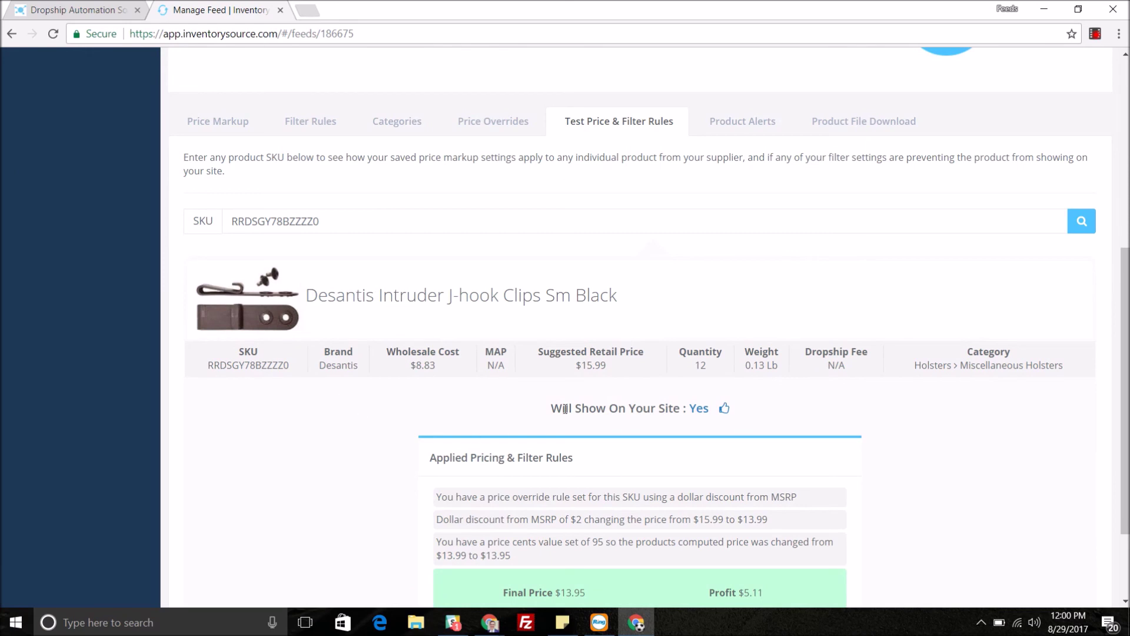
scroll(389, 298, down, 2)
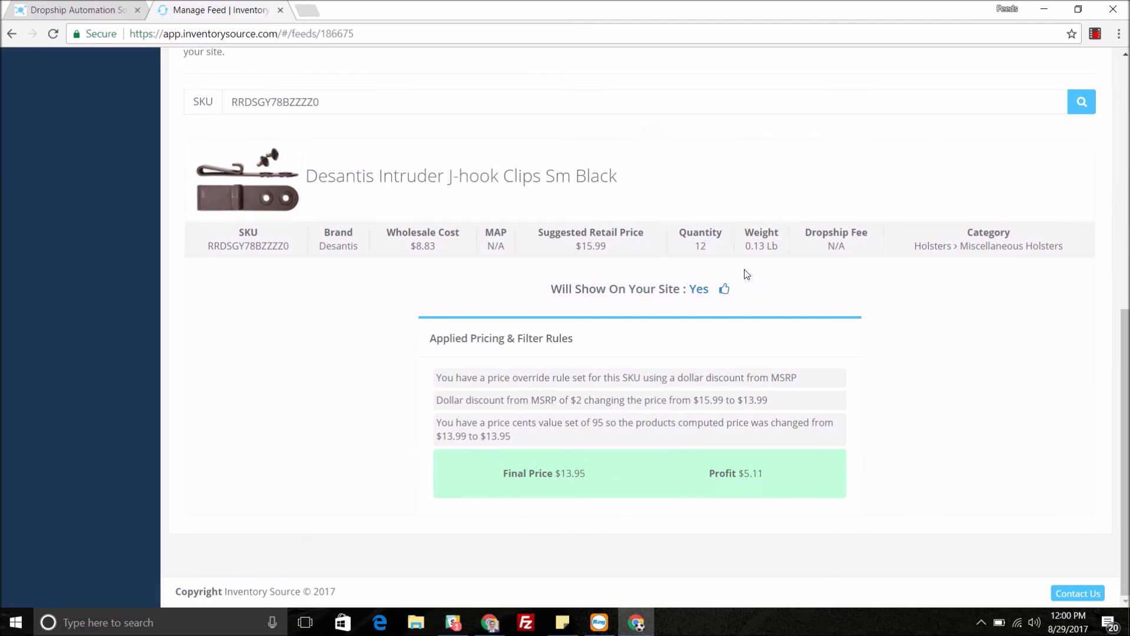
scroll(747, 289, up, 8)
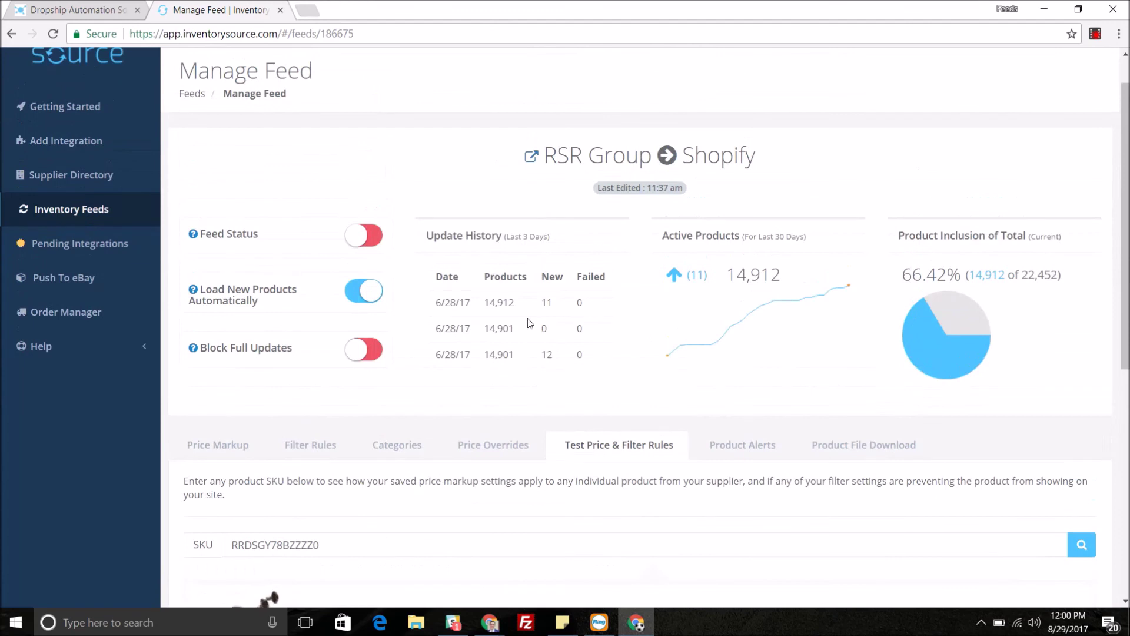